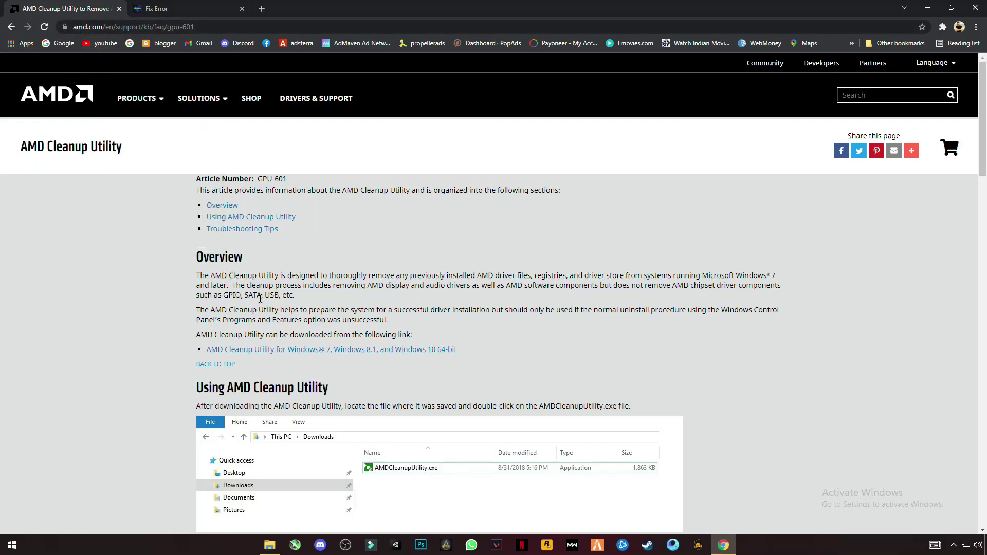
pyautogui.scroll(-2, 190, 262)
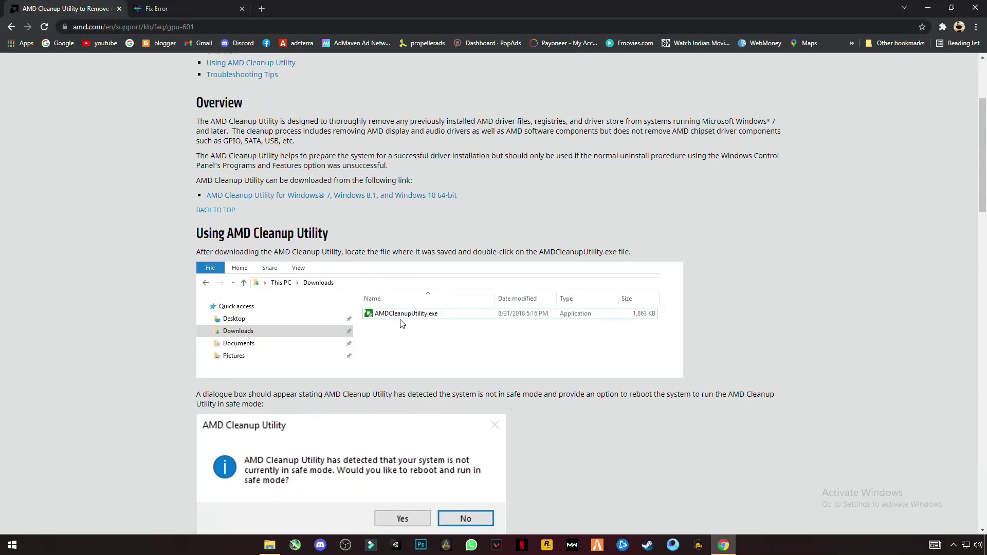
pyautogui.scroll(3, 359, 187)
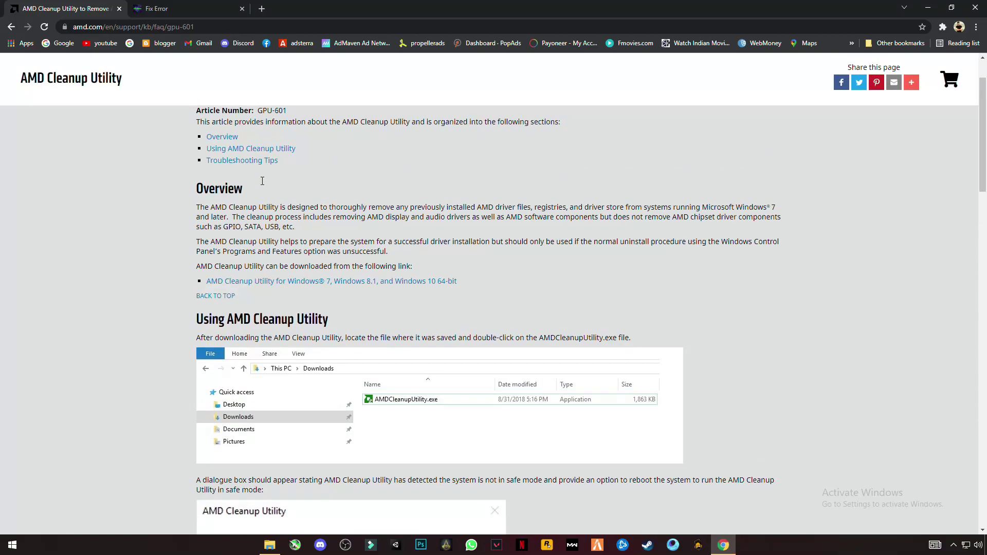
pyautogui.scroll(-2, 257, 356)
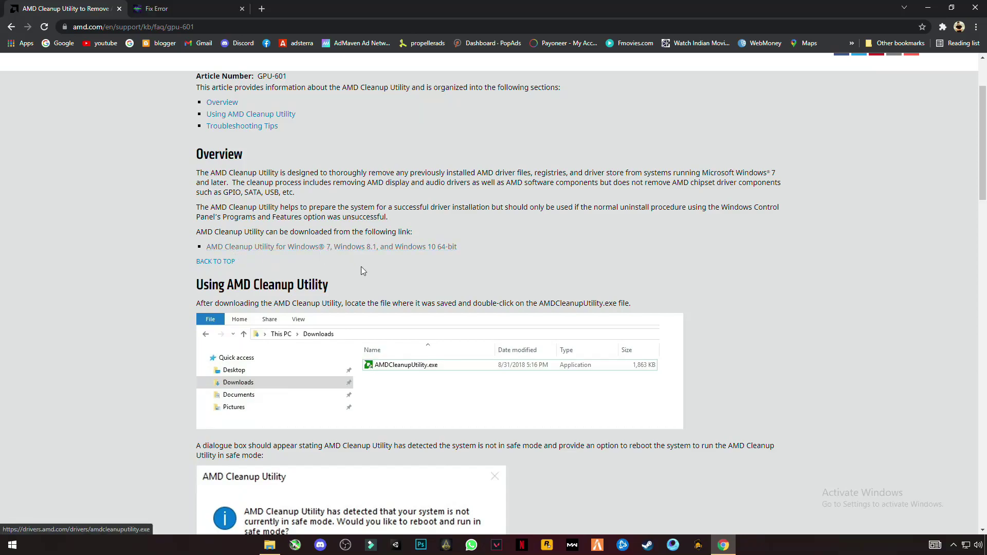
pyautogui.scroll(-1, 427, 363)
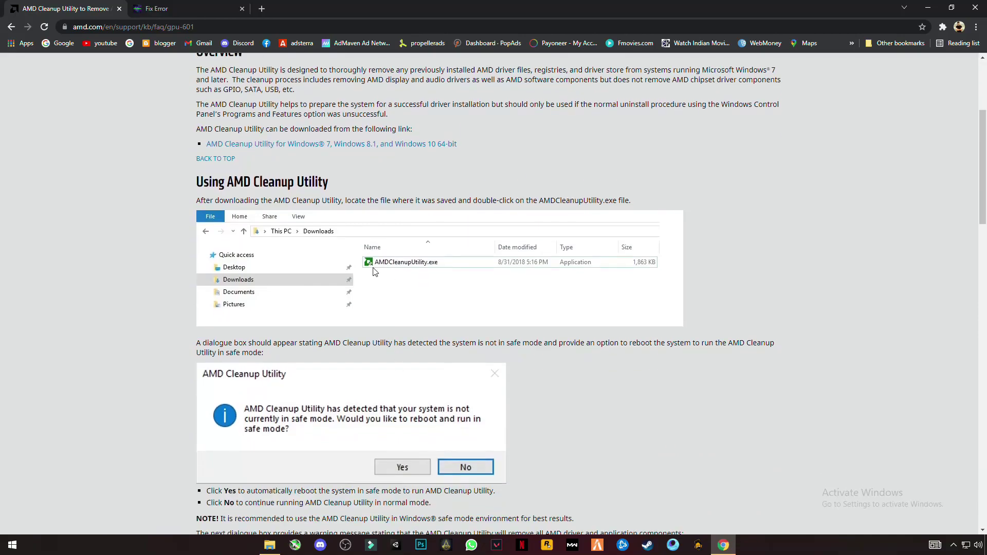
pyautogui.scroll(-2, 443, 276)
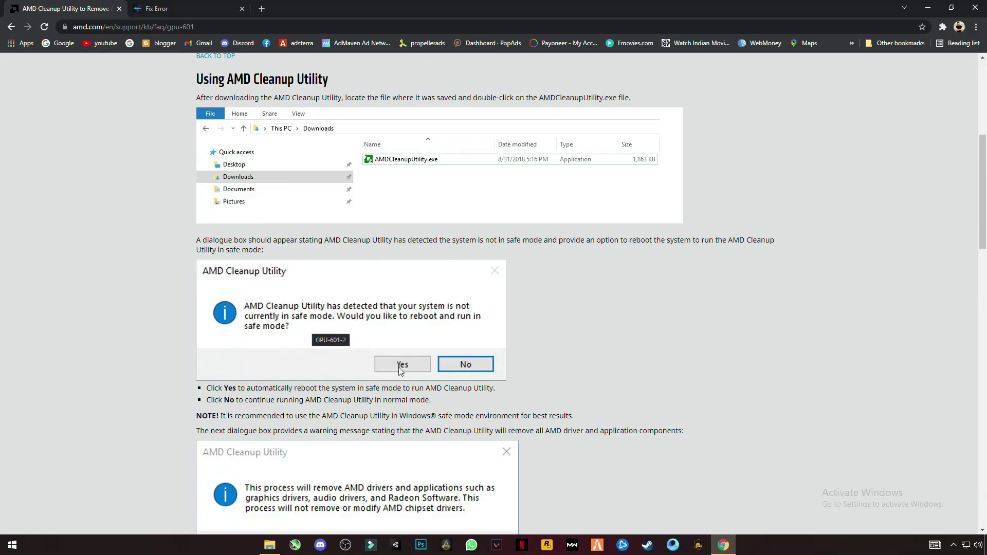
pyautogui.scroll(-2, 410, 364)
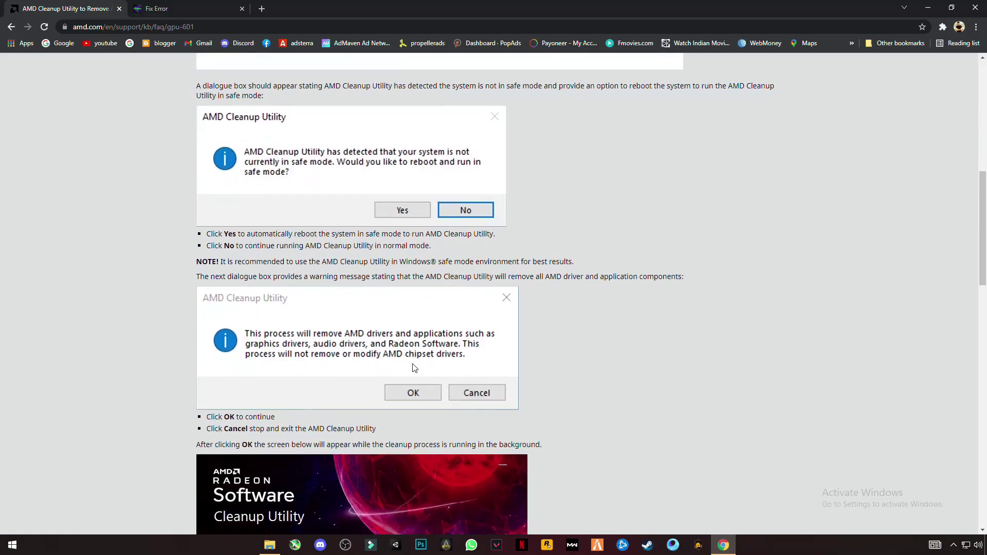
pyautogui.scroll(-2, 413, 389)
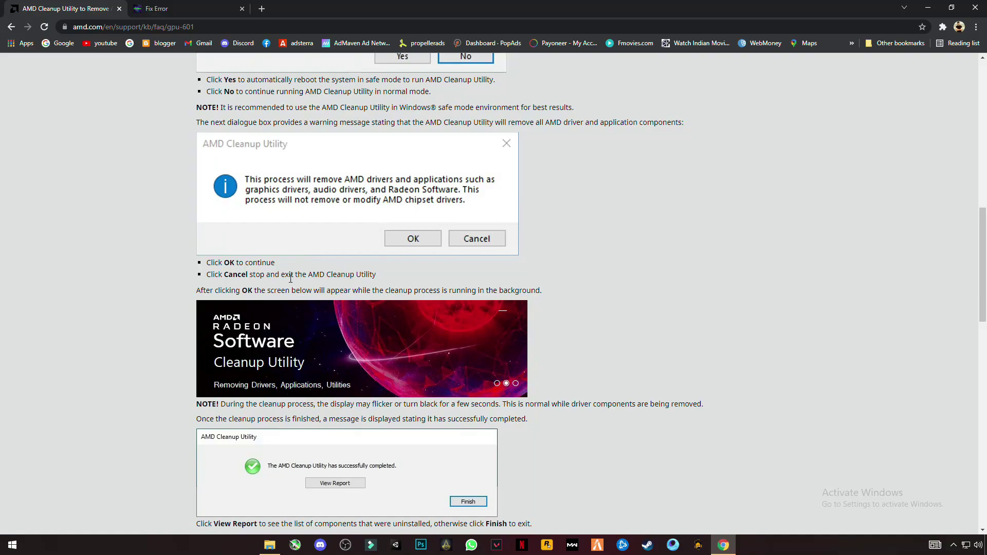
pyautogui.scroll(-2, 324, 289)
pyautogui.scroll(2, 298, 204)
pyautogui.scroll(-1, 329, 210)
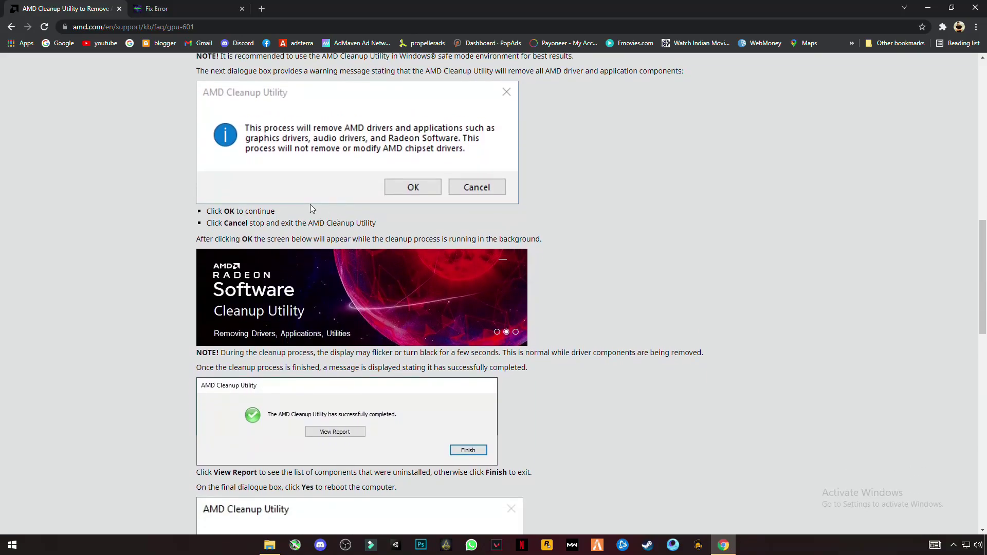
pyautogui.scroll(-2, 311, 205)
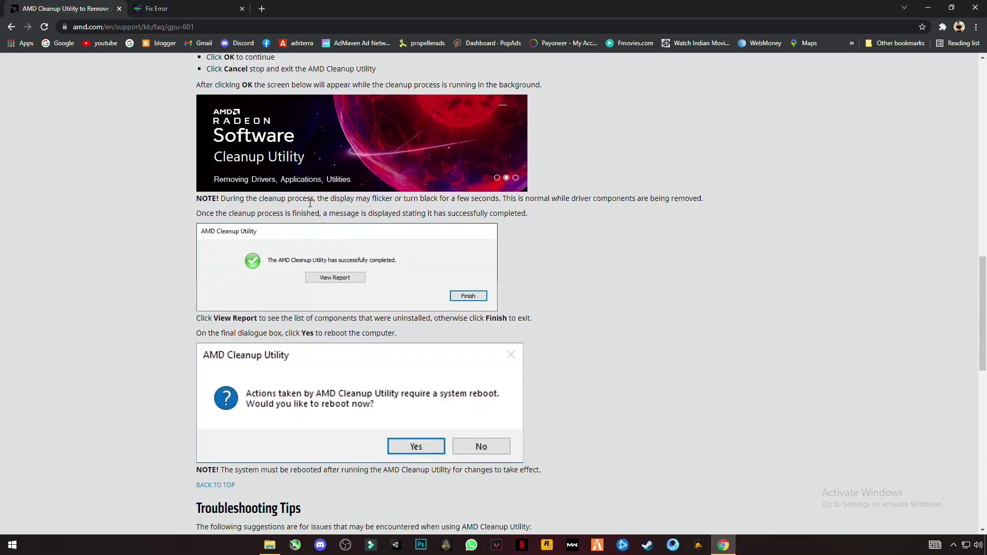
pyautogui.scroll(1, 311, 204)
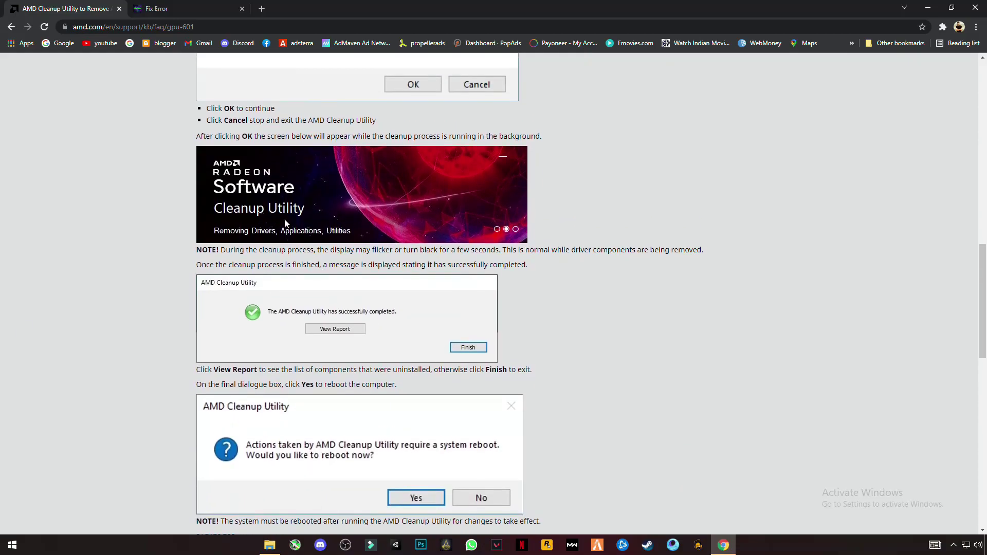
pyautogui.scroll(-1, 401, 326)
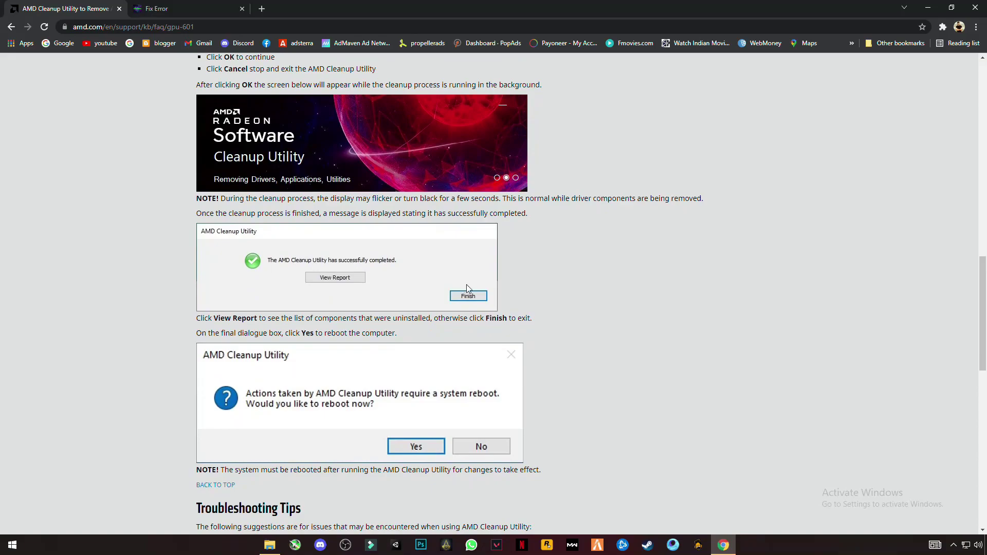
pyautogui.scroll(-1, 477, 300)
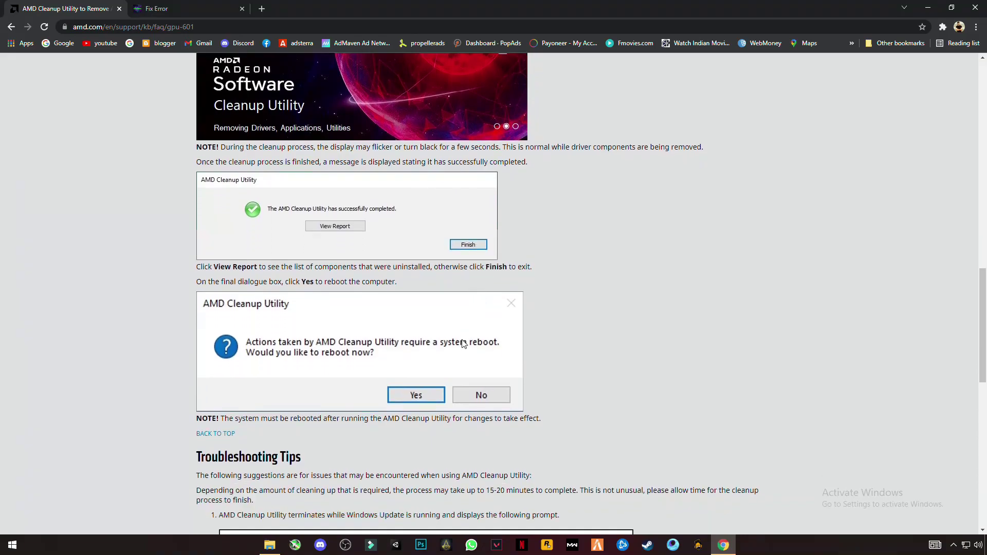
pyautogui.scroll(-2, 423, 401)
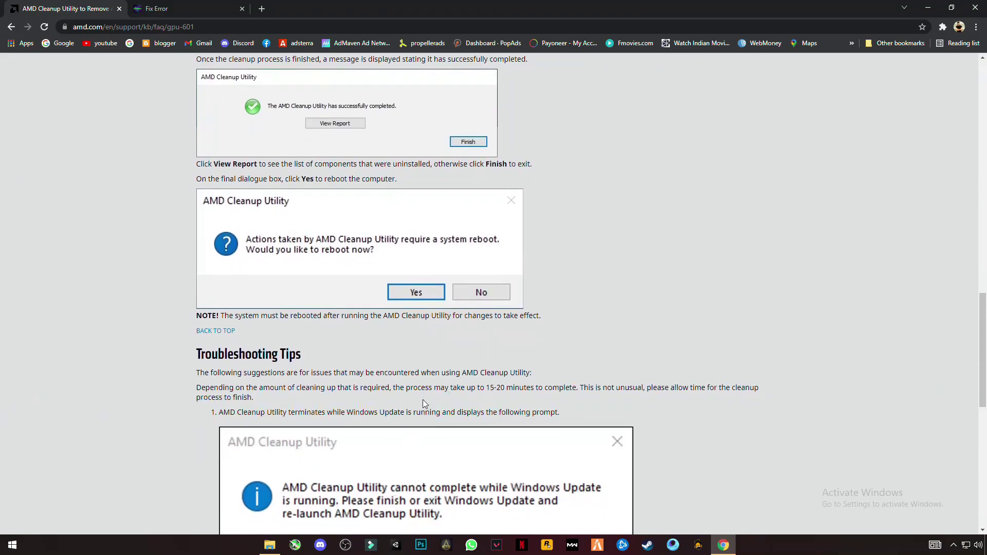
pyautogui.scroll(-1, 441, 403)
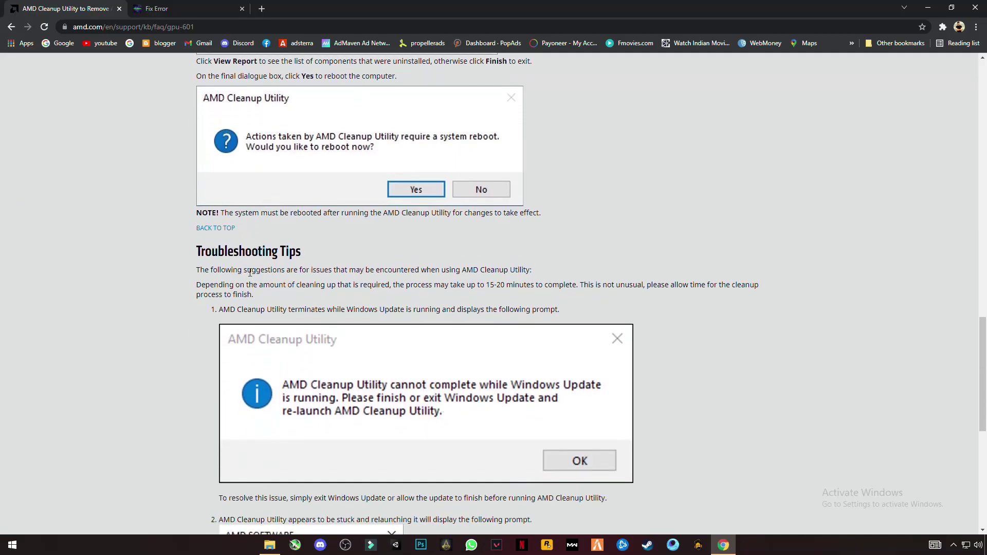
pyautogui.scroll(1, 441, 407)
pyautogui.scroll(2, 441, 408)
pyautogui.scroll(3, 433, 101)
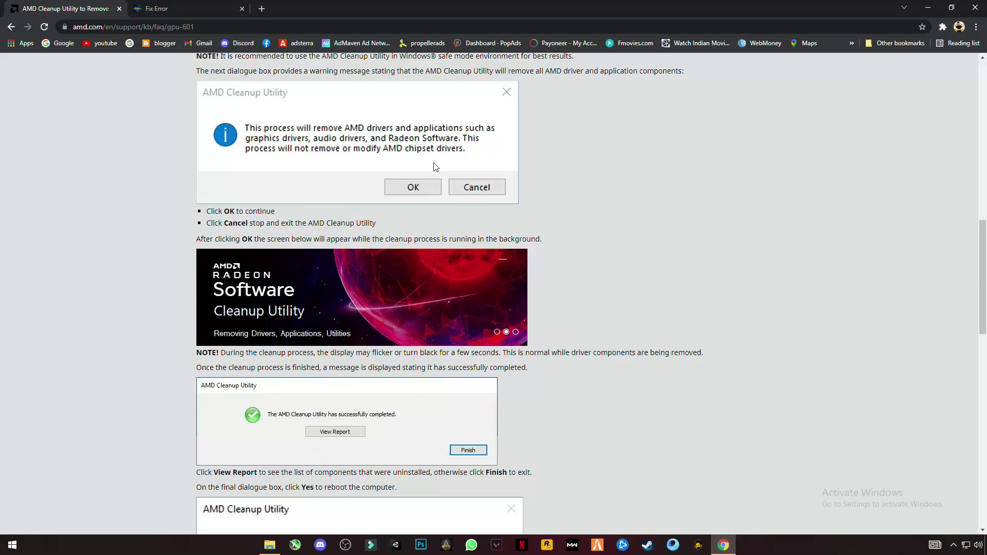
pyautogui.scroll(5, 434, 166)
pyautogui.scroll(5, 309, 154)
pyautogui.scroll(3, 112, 106)
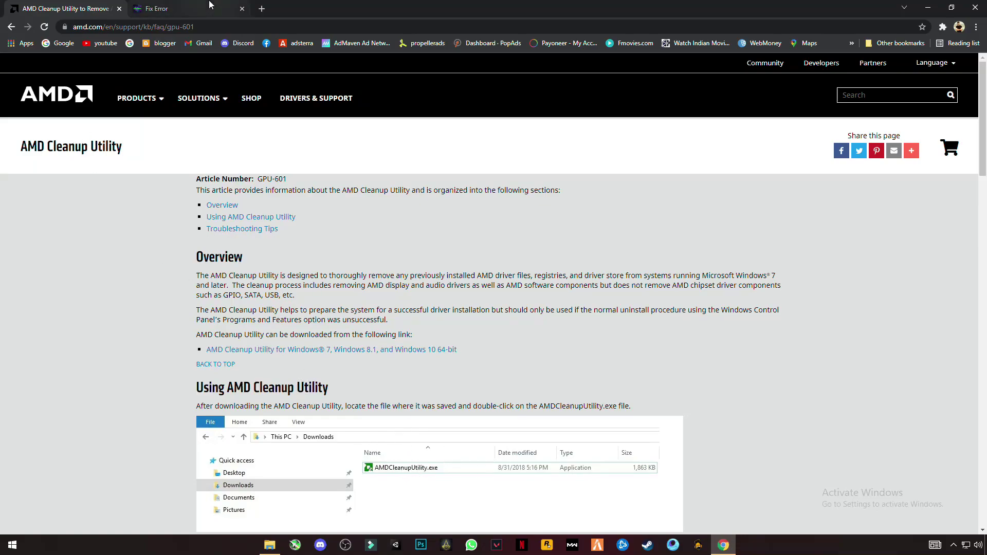
# - Switch to the Fix Error blog page, then hide all windows with Win+D to show the desktop
pyautogui.click(185, 8)
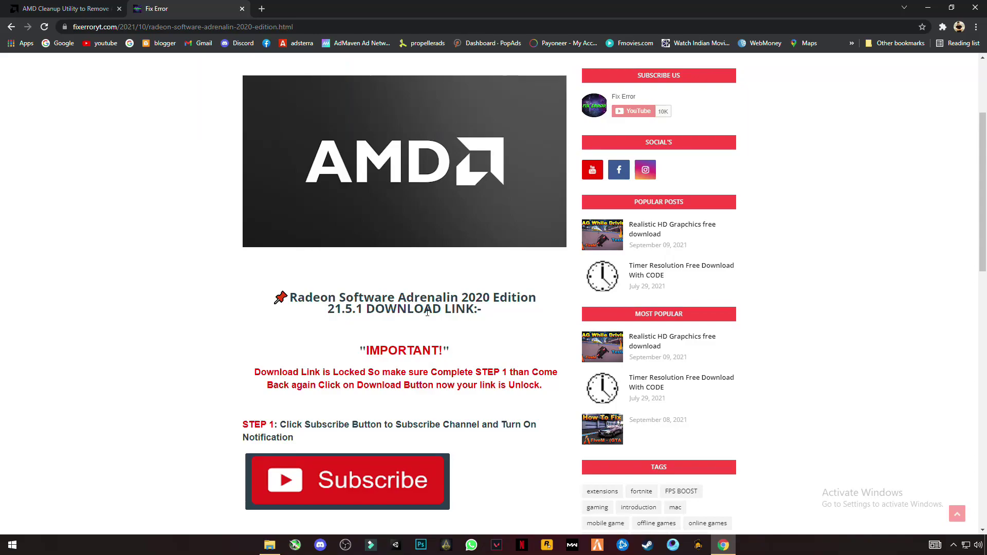
pyautogui.scroll(-2, 527, 416)
pyautogui.scroll(2, 527, 416)
pyautogui.press('super+d')
# - Launch AMD Radeon Software from the desktop menu and view its System page showing version 21.5.1 up to date
pyautogui.rightClick(324, 131)
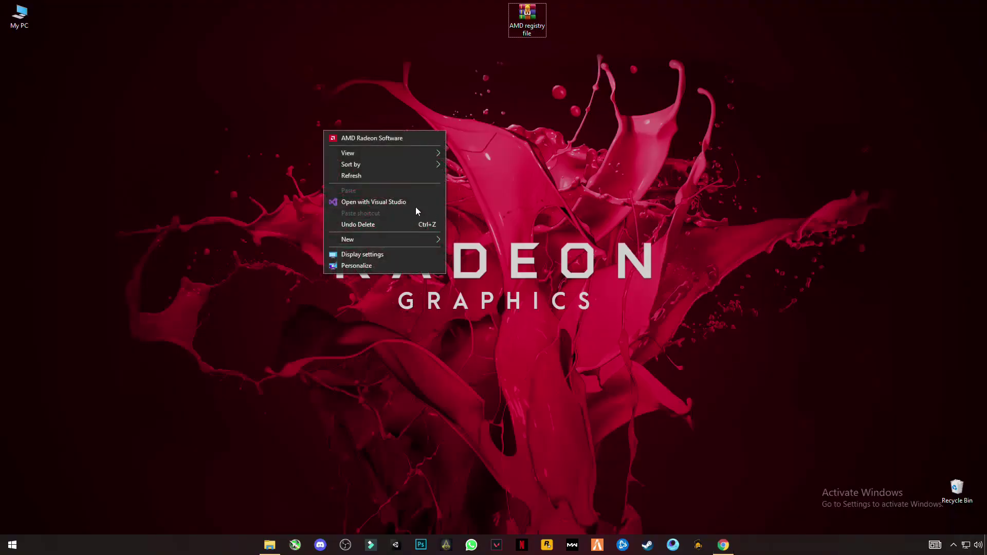
pyautogui.click(386, 139)
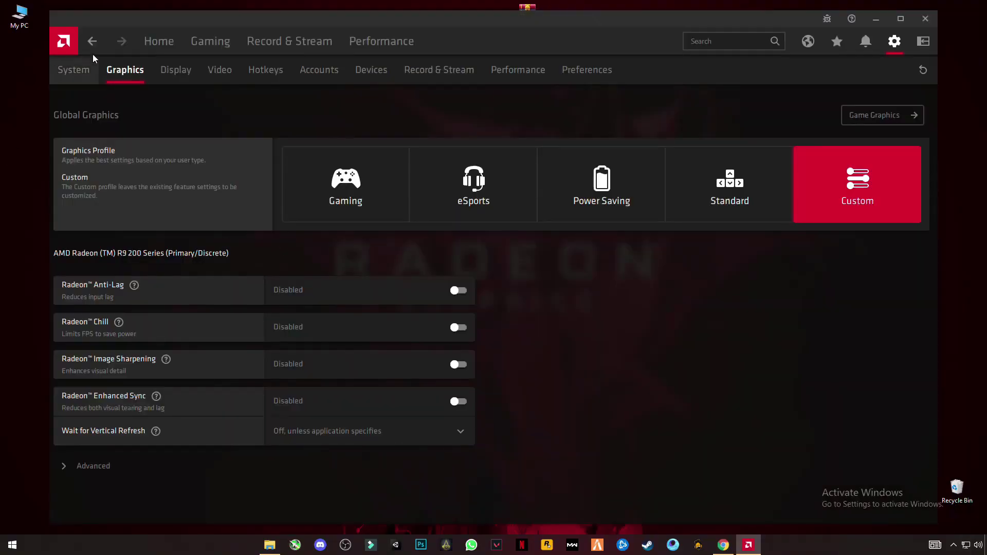
pyautogui.click(75, 70)
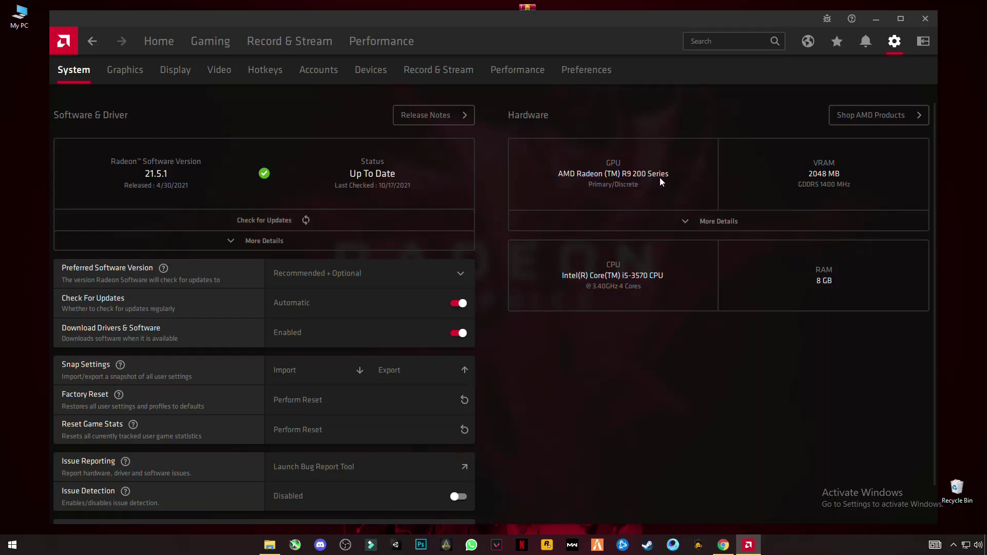
# - Minimize Radeon Software and bring the Fix Error blog back to the front
pyautogui.click(880, 18)
pyautogui.click(723, 545)
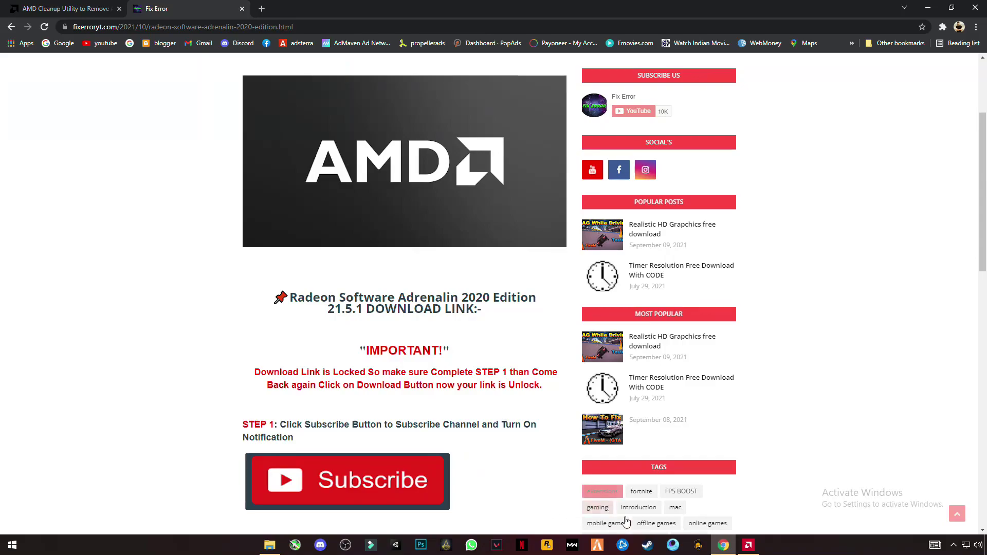
pyautogui.scroll(-1, 540, 440)
pyautogui.scroll(-3, 541, 441)
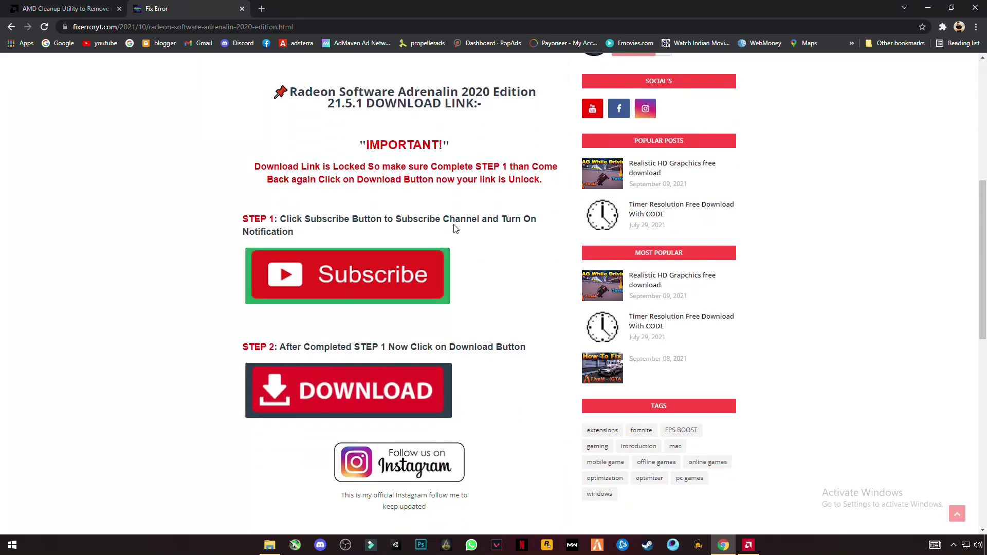
pyautogui.scroll(2, 434, 269)
pyautogui.scroll(-1, 386, 347)
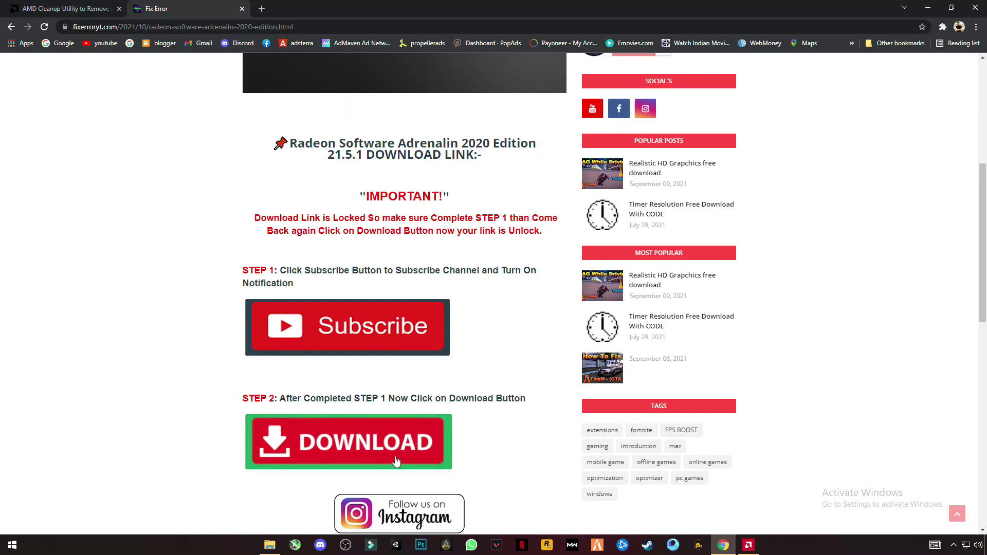
pyautogui.scroll(2, 436, 347)
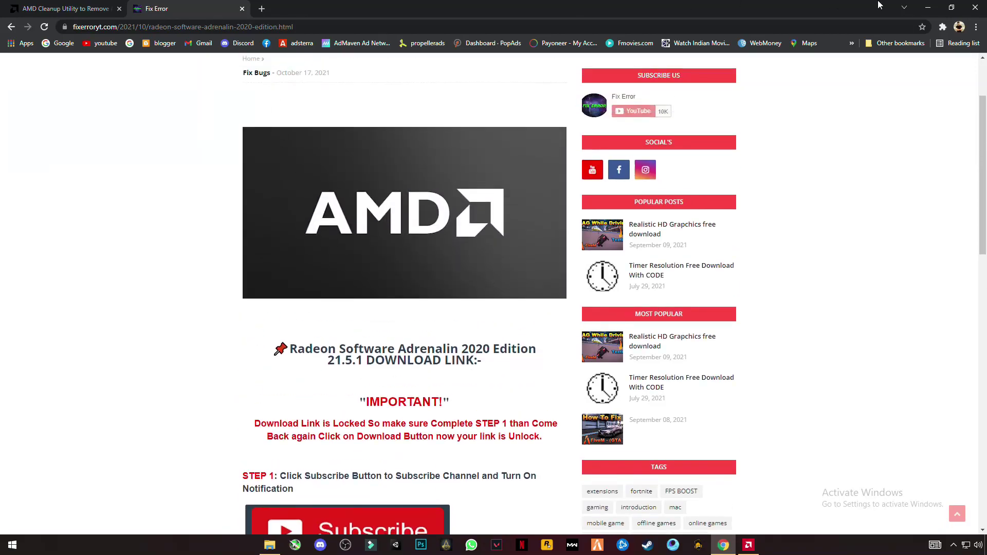
pyautogui.scroll(-2, 848, 77)
# - Close Chrome, bring up the AMD folder window and open the AMD_Radeon_Installer_21.5.1 folder
pyautogui.click(975, 7)
pyautogui.moveTo(269, 546)
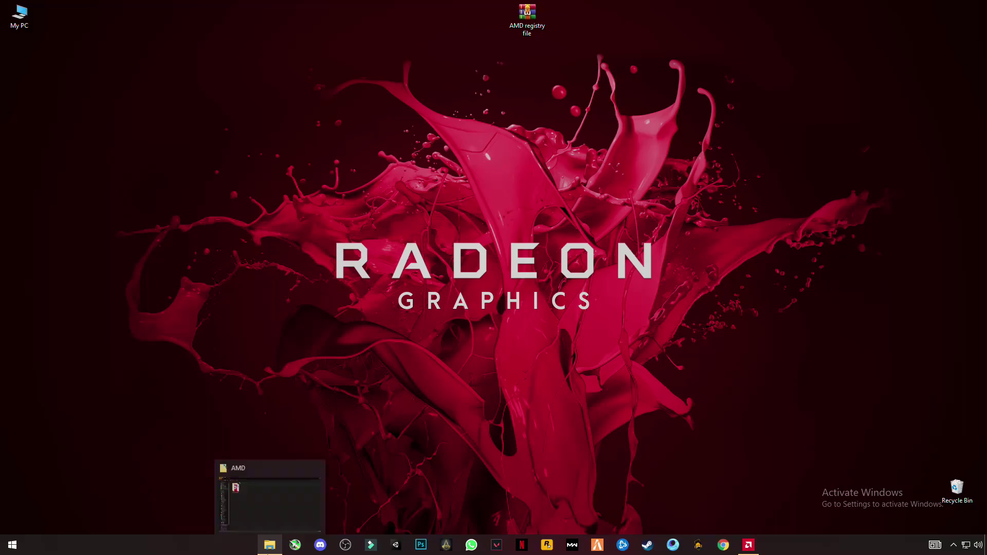
pyautogui.click(270, 498)
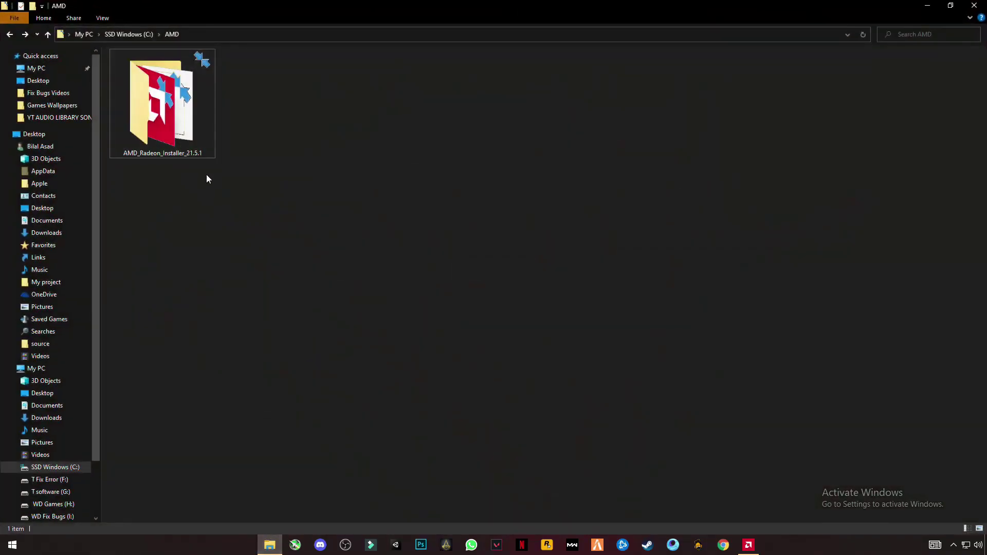
pyautogui.doubleClick(179, 140)
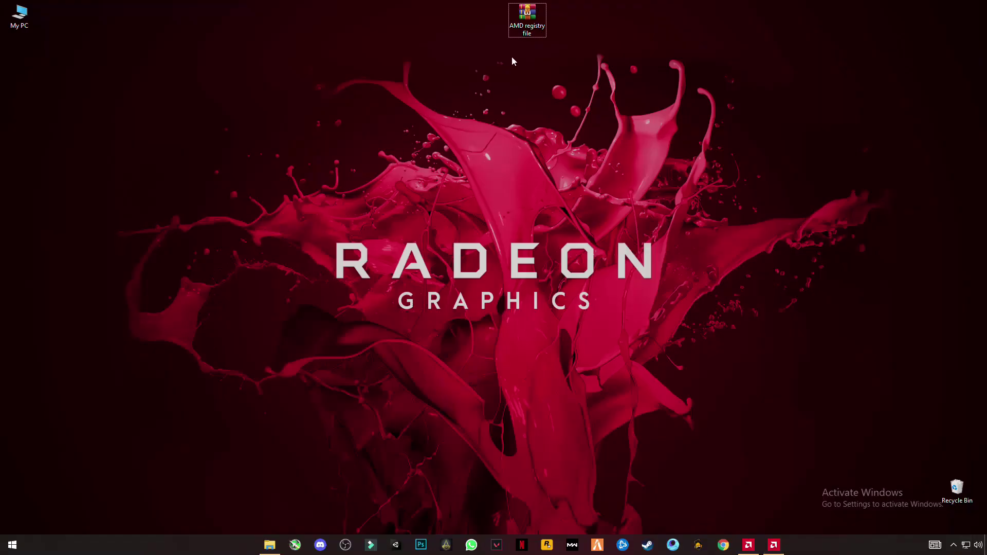
# - Reposition the AMD registry file archive lower and further left on the desktop
pyautogui.moveTo(590, 2); pyautogui.dragTo(472, 57)
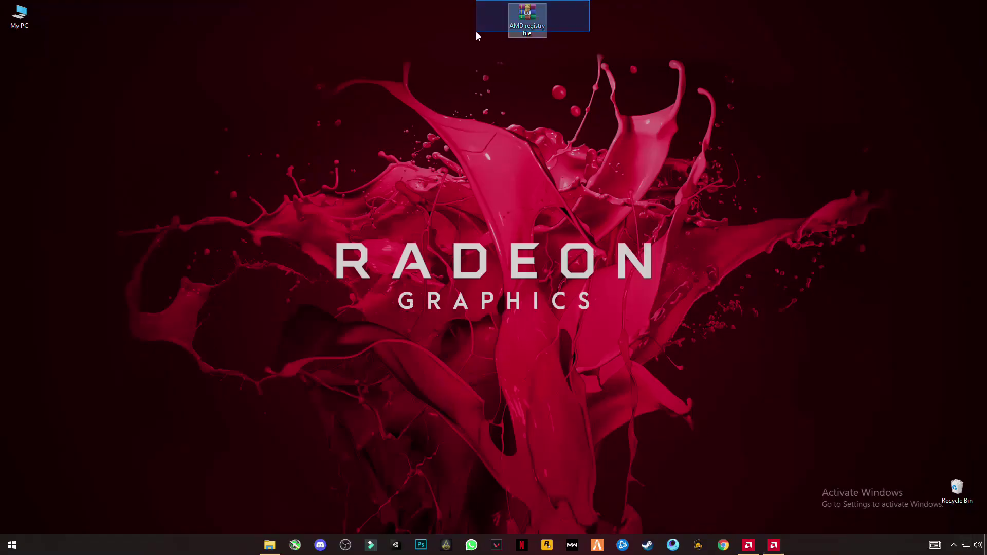
pyautogui.click(516, 69)
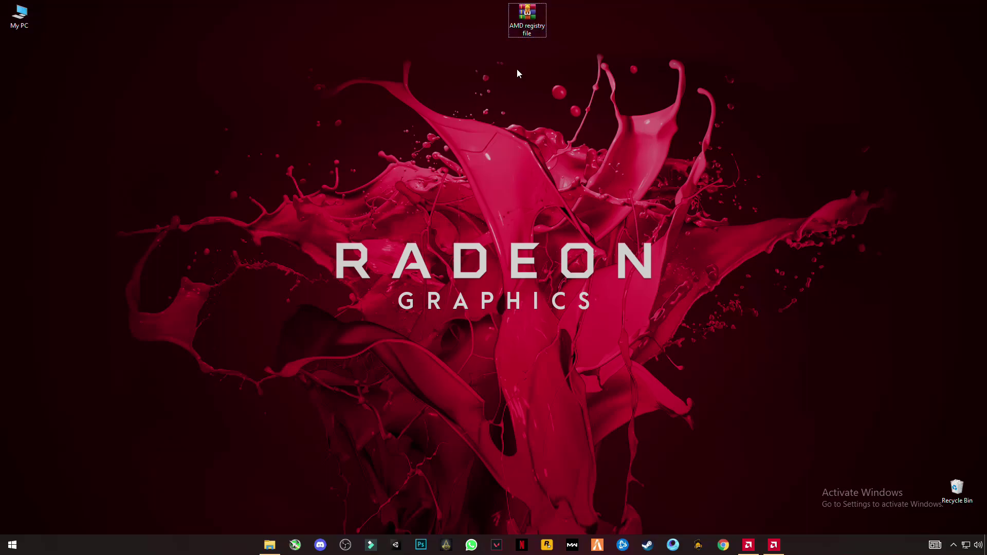
pyautogui.moveTo(527, 22); pyautogui.dragTo(370, 60)
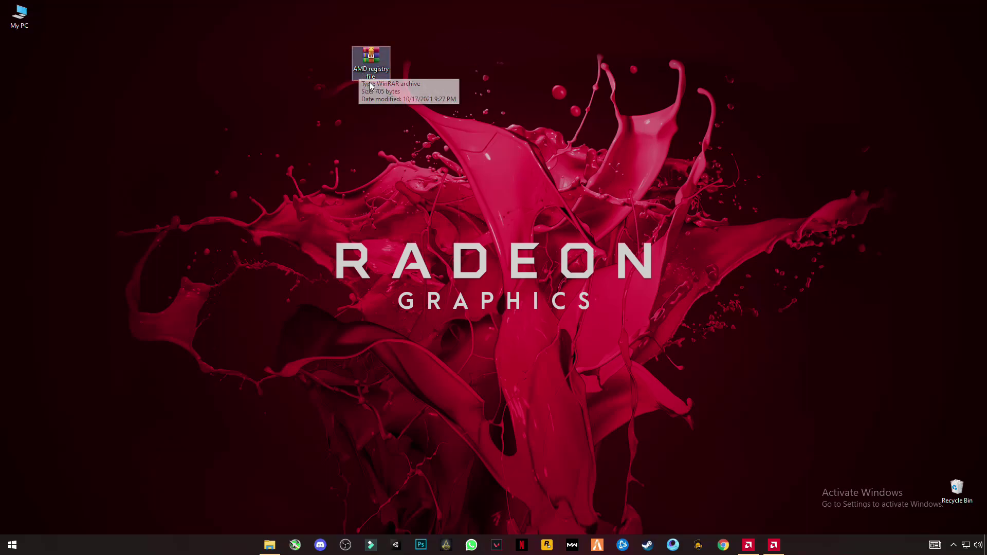
# - Extract the AMD registry file archive onto the desktop with Extract Here
pyautogui.rightClick(374, 71)
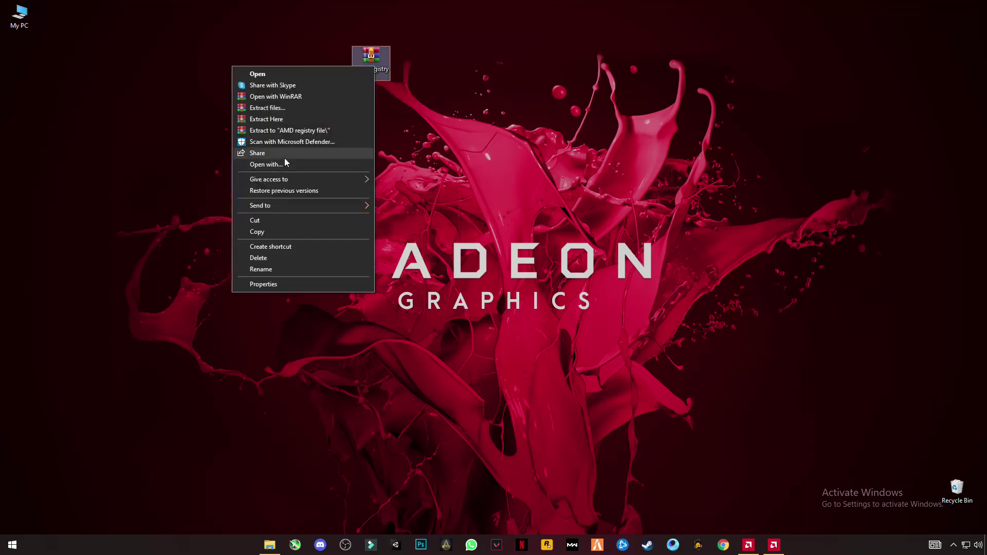
pyautogui.click(264, 120)
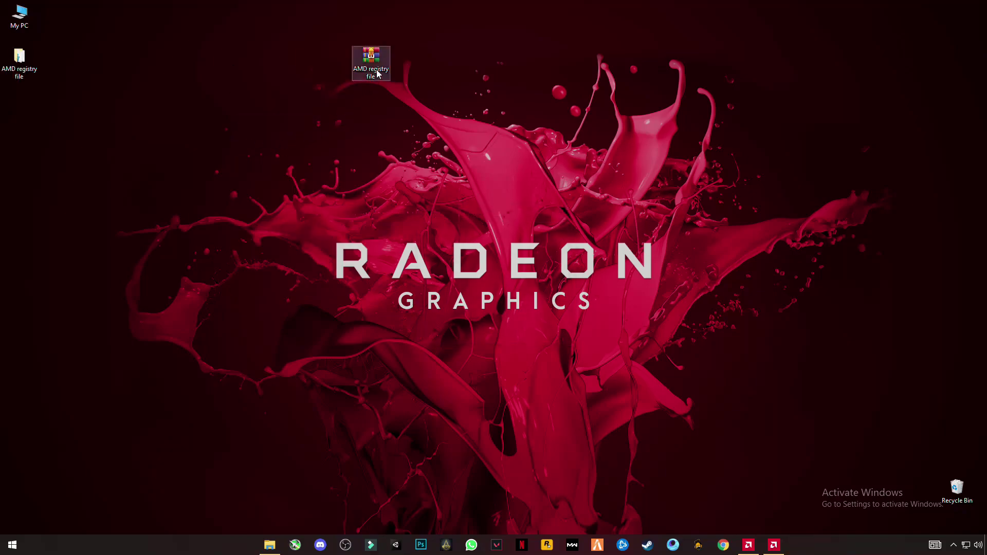
# - Open the extracted AMD registry file folder and read the Read First note in Notepad
pyautogui.doubleClick(19, 61)
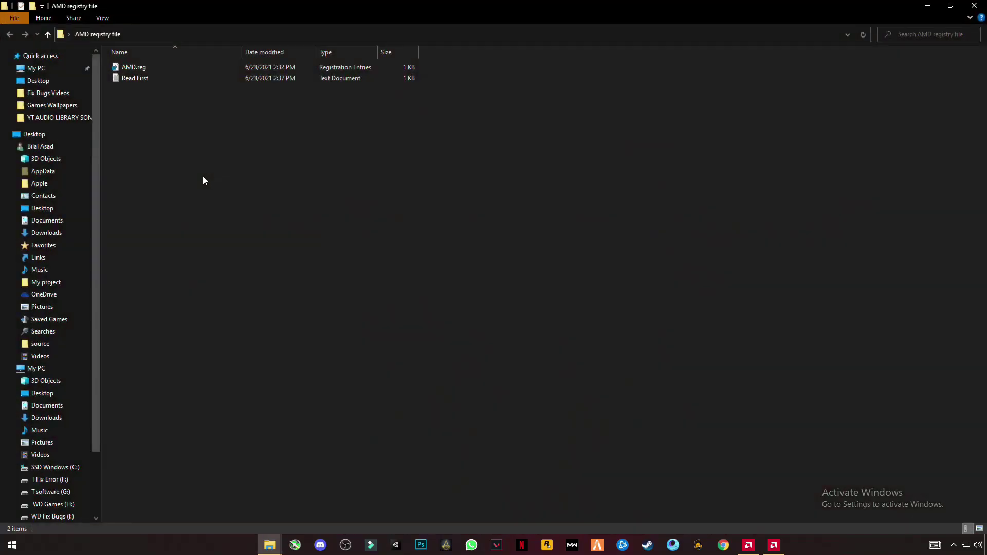
pyautogui.doubleClick(137, 79)
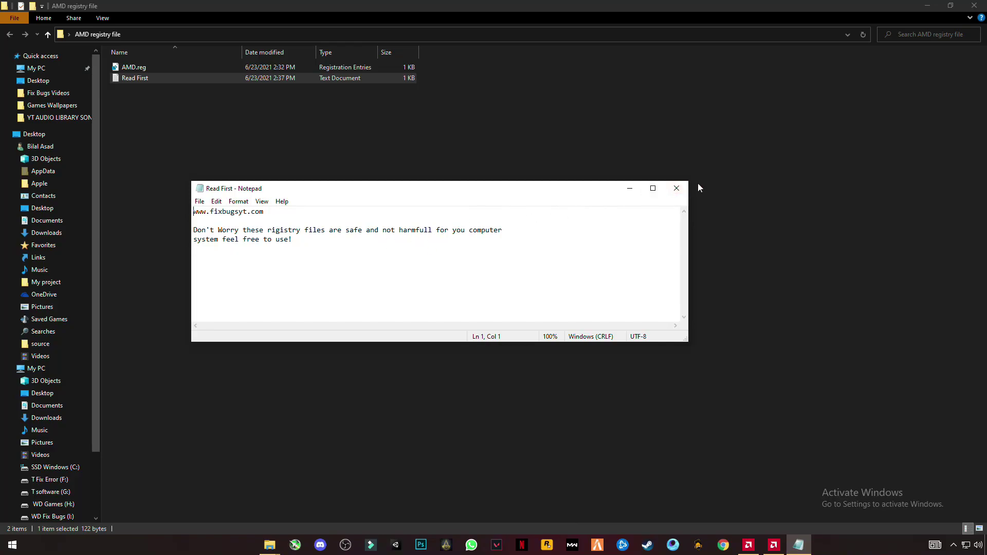
pyautogui.click(677, 189)
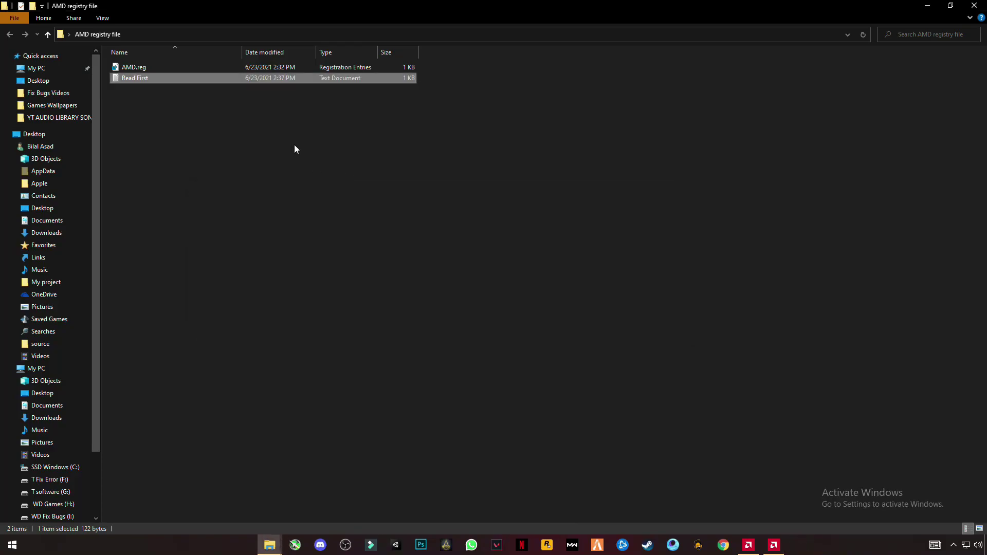
# - Merge AMD.reg into the registry, accepting UAC, the Registry Editor warning and the success message
pyautogui.doubleClick(129, 70)
pyautogui.click(455, 337)
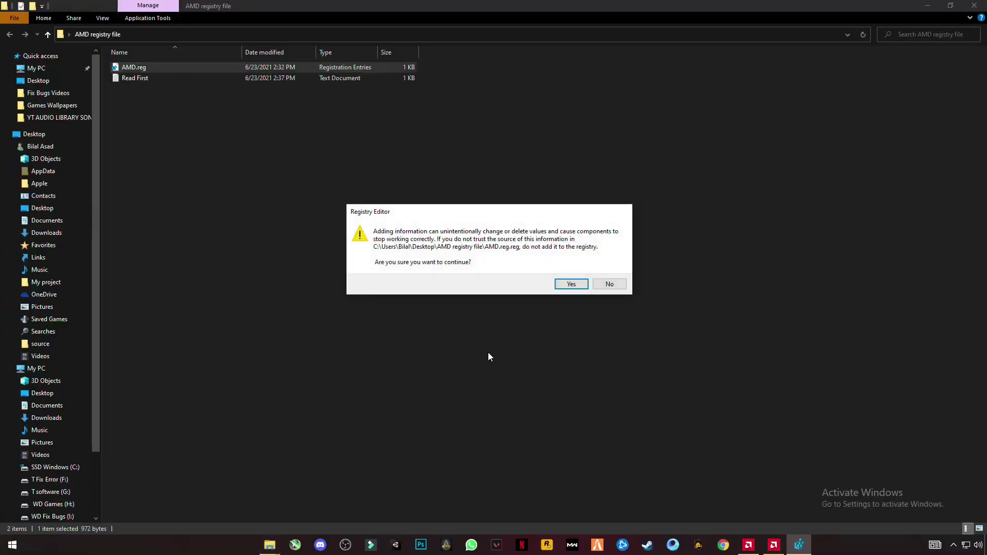
pyautogui.click(571, 284)
pyautogui.click(610, 272)
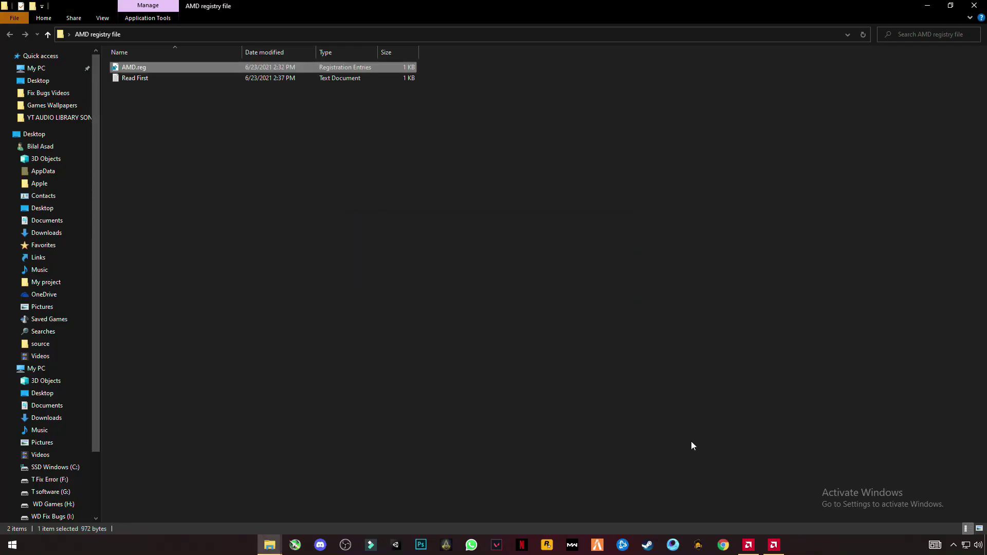
# - Close the registry file folder and bring the Radeon Software installer forward
pyautogui.click(974, 6)
pyautogui.click(774, 545)
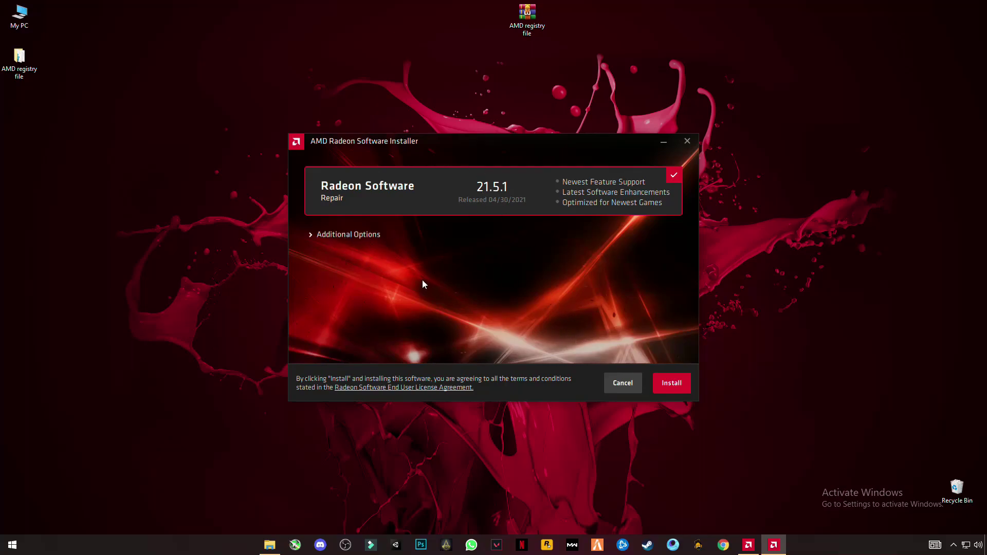
# - Under Additional Options, set Install Type to Full Install with Factory Reset on and Keep user settings off
pyautogui.click(350, 235)
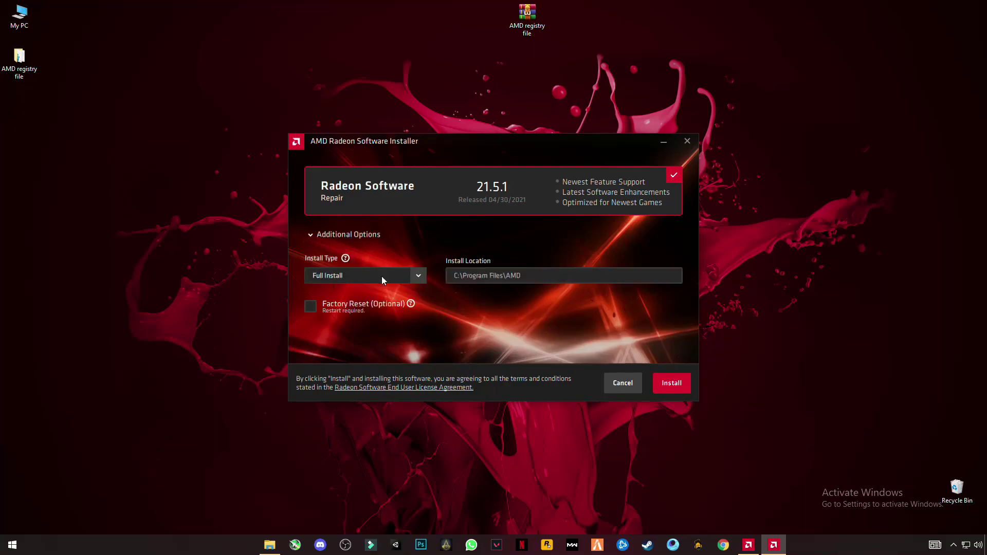
pyautogui.click(418, 272)
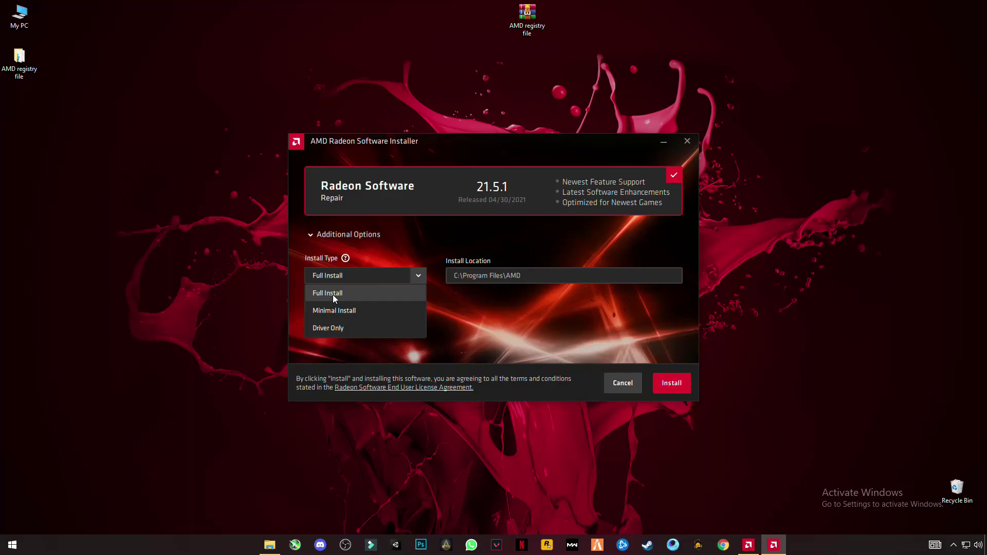
pyautogui.click(332, 295)
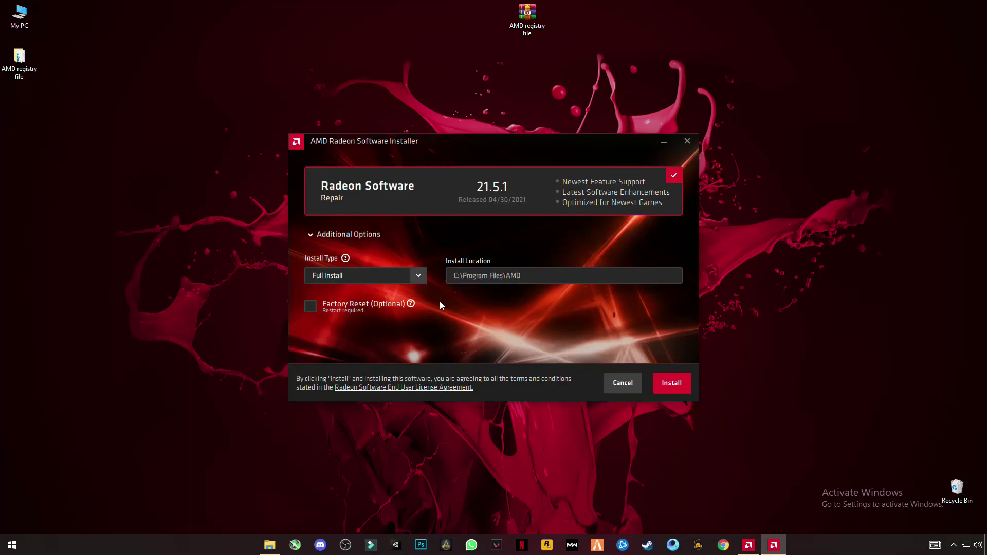
pyautogui.click(311, 307)
pyautogui.click(453, 307)
# - Cancel the installer and confirm exiting it
pyautogui.click(631, 386)
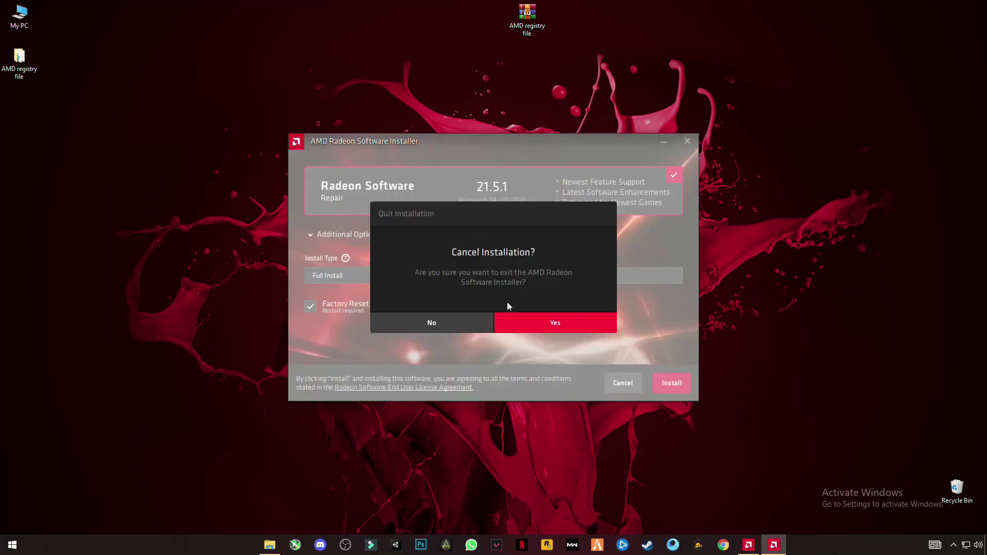
pyautogui.click(505, 322)
# - Launch Radeon Software from the desktop menu and show its Record & Stream page
pyautogui.rightClick(279, 144)
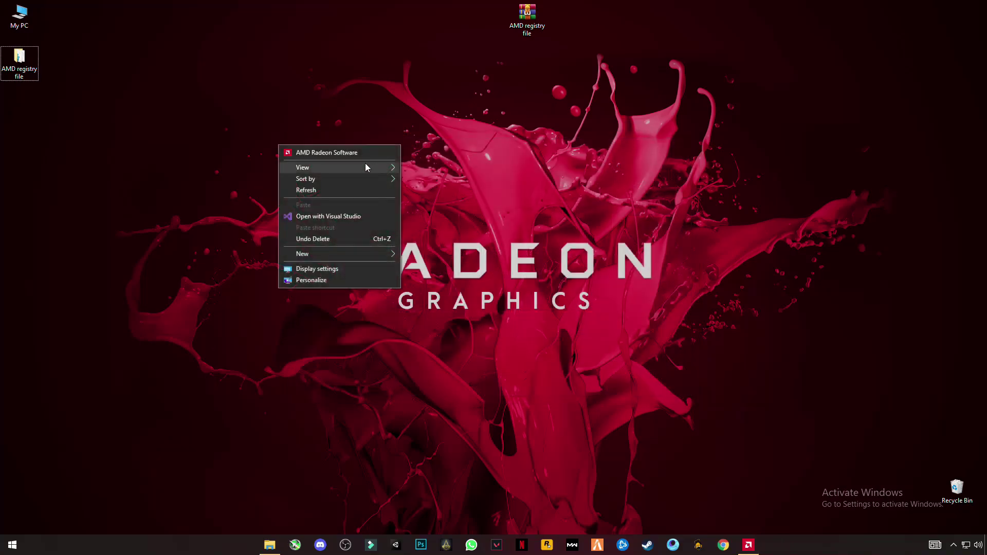
pyautogui.click(332, 153)
pyautogui.click(290, 41)
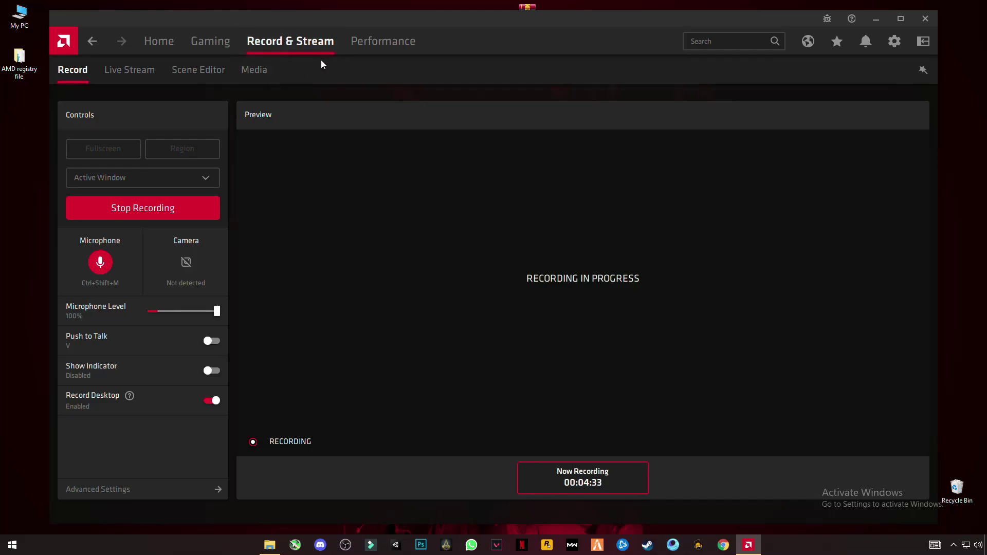
# - Reposition the Radeon Software window and show the Home overview with recent games and driver 21.5.1
pyautogui.moveTo(526, 26); pyautogui.dragTo(541, 44)
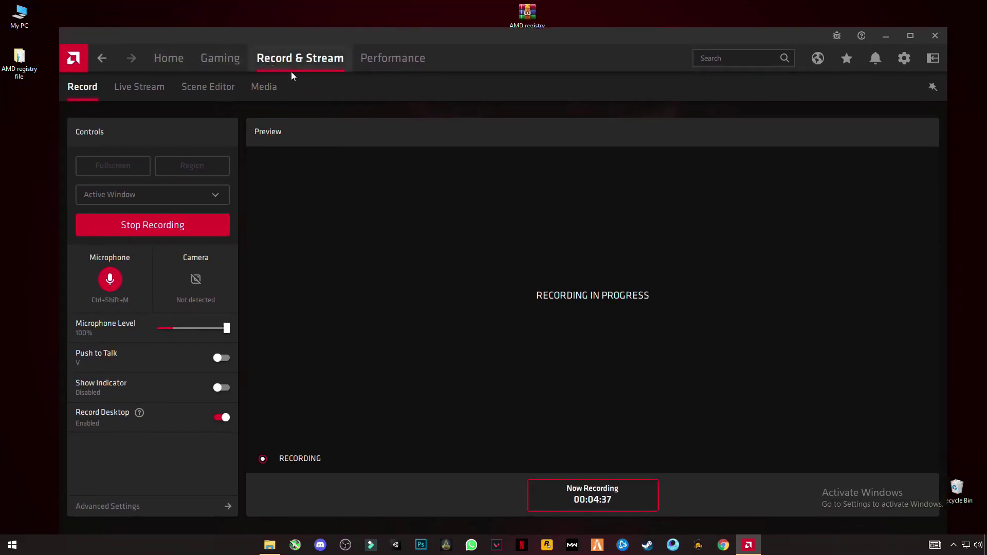
pyautogui.click(179, 67)
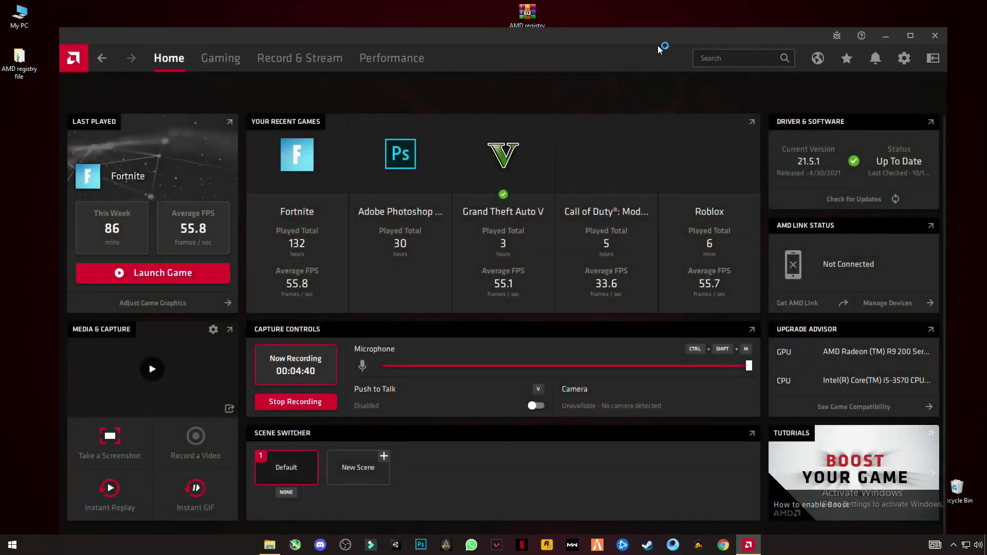
pyautogui.moveTo(667, 45)
pyautogui.mouseDown()
pyautogui.moveTo(658, 28)
pyautogui.moveTo(661, 68)
pyautogui.mouseUp()
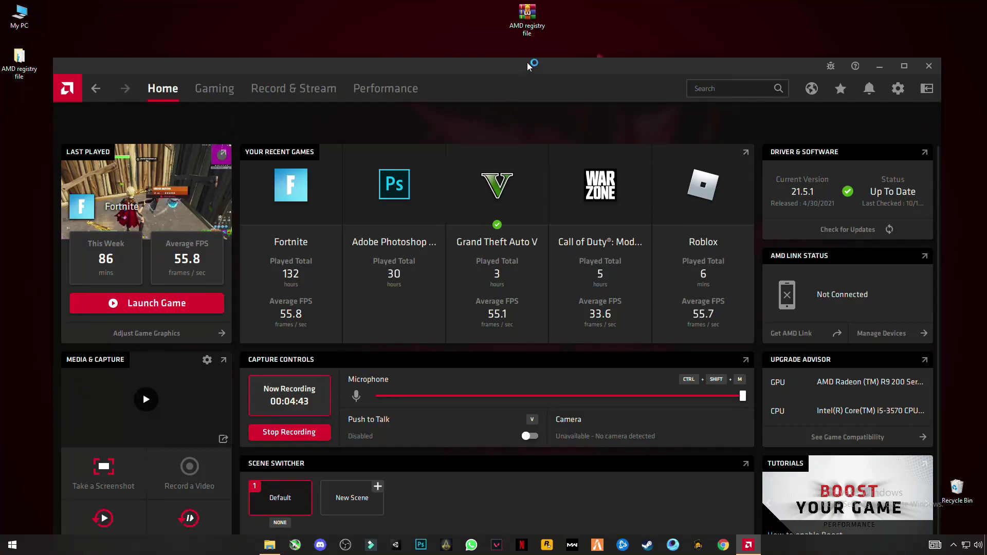
pyautogui.moveTo(527, 63); pyautogui.dragTo(537, 40)
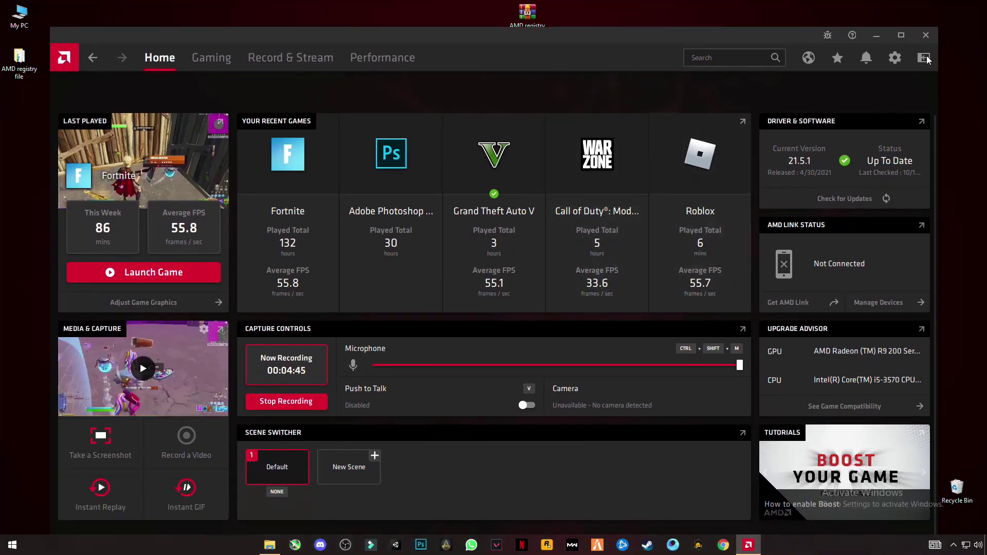